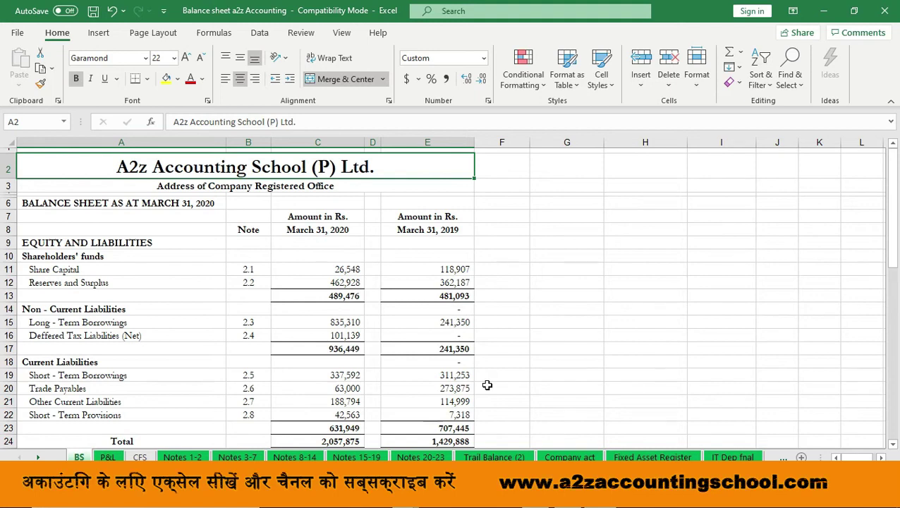
# Examine the BS sheet's balance sheet from Shareholders' funds down to the Total row below Current assets.
pyautogui.press('Down')
pyautogui.press('Down')
pyautogui.press('Right')
pyautogui.press('Down')
pyautogui.press('Down')
pyautogui.press('Down')
pyautogui.press('Down')
pyautogui.press('Down')
pyautogui.press('Down')
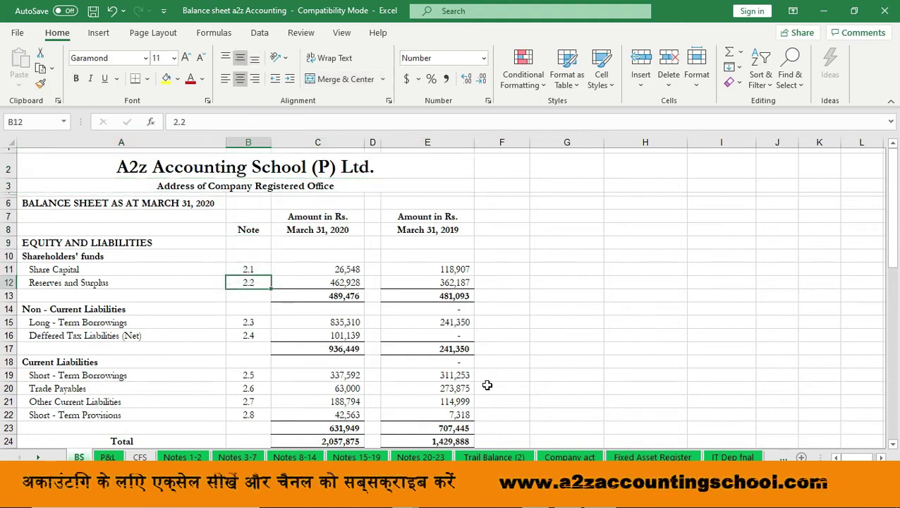
pyautogui.press('Down')
pyautogui.press('Down')
pyautogui.press('Down')
pyautogui.press('Down')
pyautogui.press('Down')
pyautogui.press('Down')
pyautogui.press('Down')
pyautogui.press('Down')
pyautogui.press('Down')
pyautogui.press('Down')
pyautogui.press('Down')
pyautogui.press('Down')
pyautogui.press('Down')
pyautogui.press('Down')
pyautogui.press('Down')
pyautogui.press('Down')
pyautogui.press('Down')
pyautogui.press('Down')
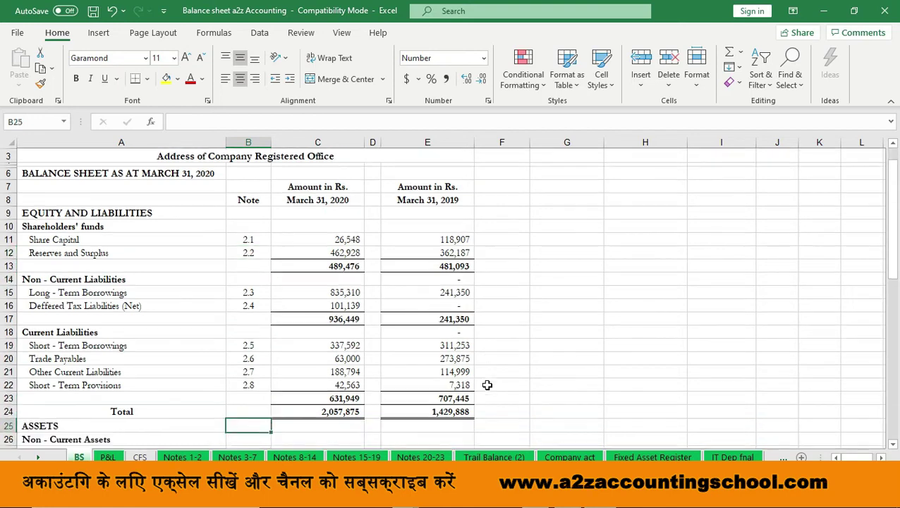
pyautogui.press('Down')
pyautogui.press('Down')
pyautogui.press('Down')
pyautogui.press('Down')
pyautogui.press('Down')
pyautogui.press('Down')
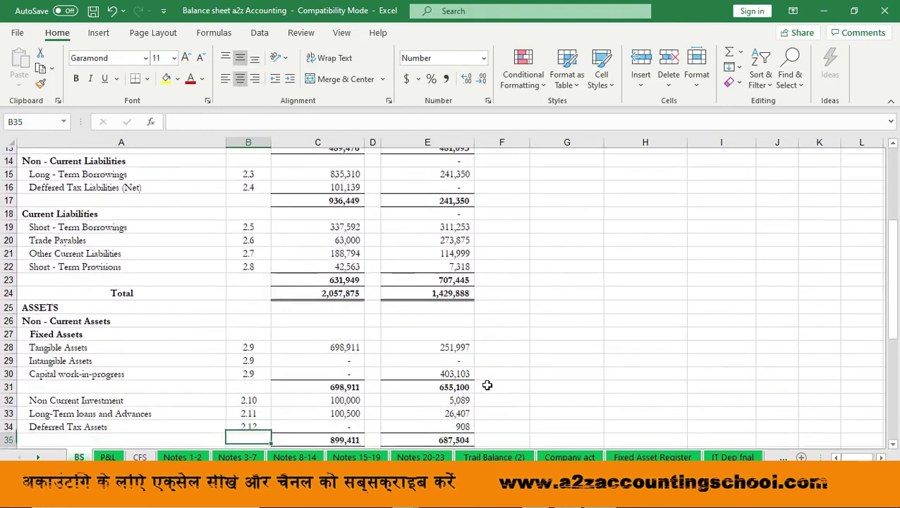
pyautogui.press('Down')
pyautogui.press('Down')
pyautogui.press('Down')
pyautogui.press('Down')
pyautogui.press('Down')
pyautogui.press('Down')
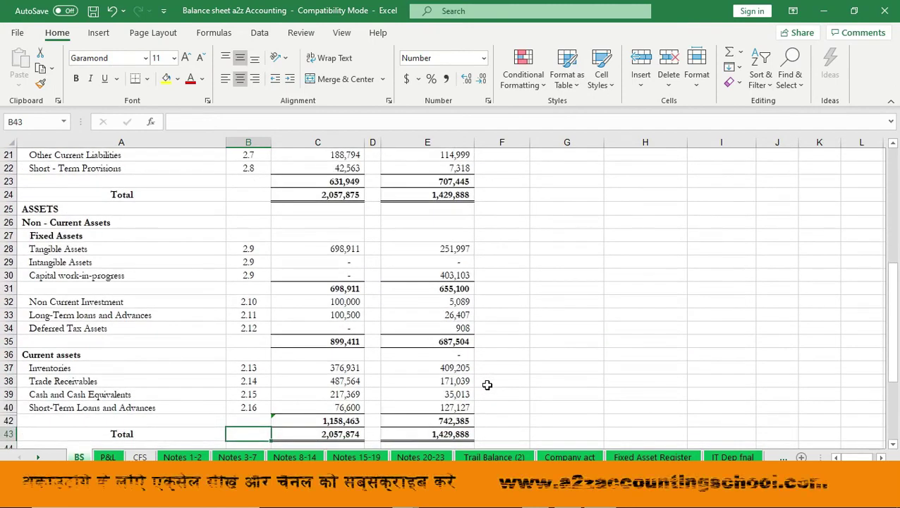
# In E46, link the Sales figure to the March 31, 2020 Revenue from Operations amount on the P&L sheet.
pyautogui.press('Down')
pyautogui.press('Down')
pyautogui.press('Down')
pyautogui.press('Down')
pyautogui.press('Down')
pyautogui.press('Up')
pyautogui.press('Up')
pyautogui.press('Left')
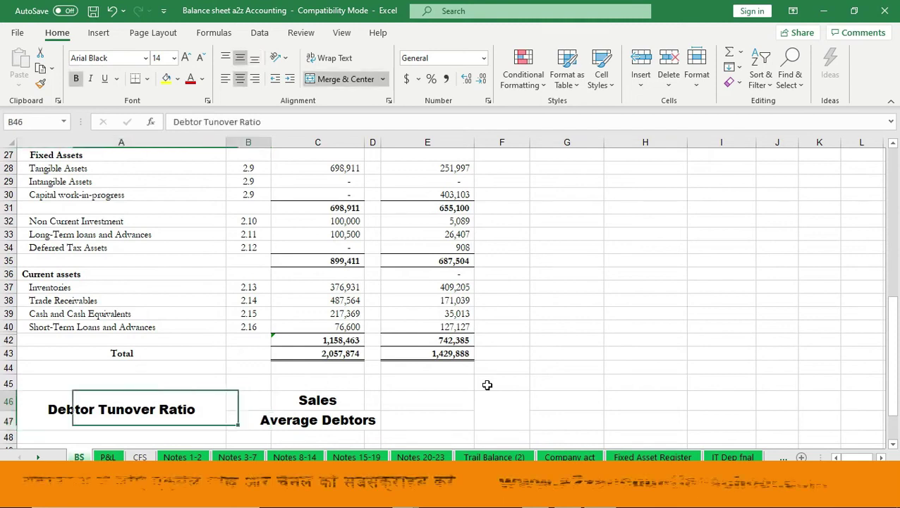
pyautogui.press('Right')
pyautogui.press('Right')
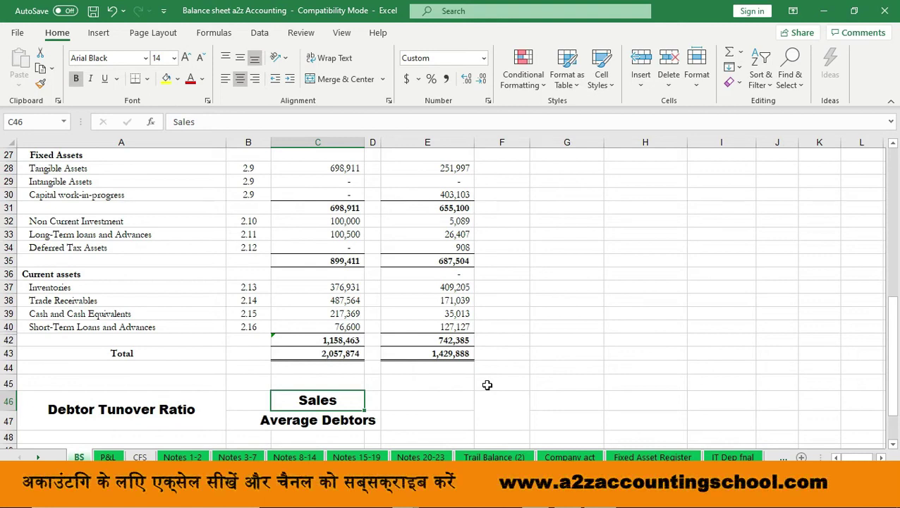
pyautogui.press('Right')
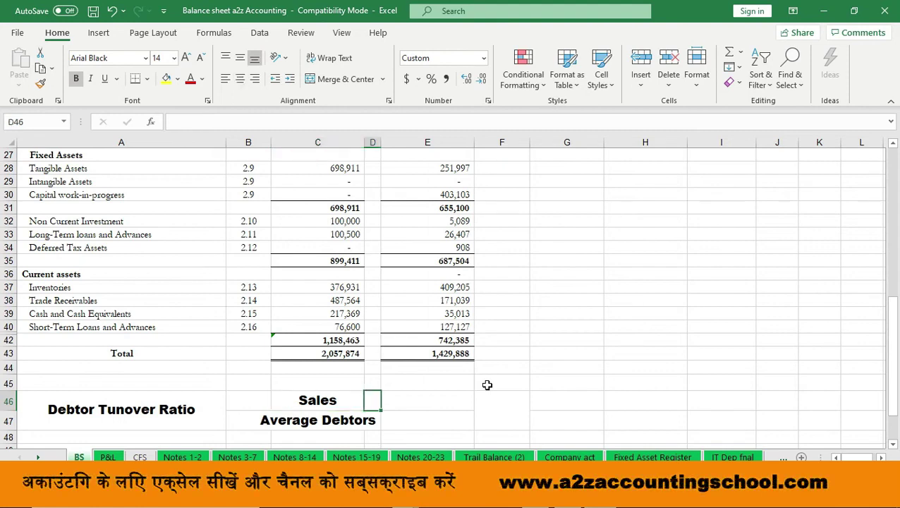
pyautogui.press('Right')
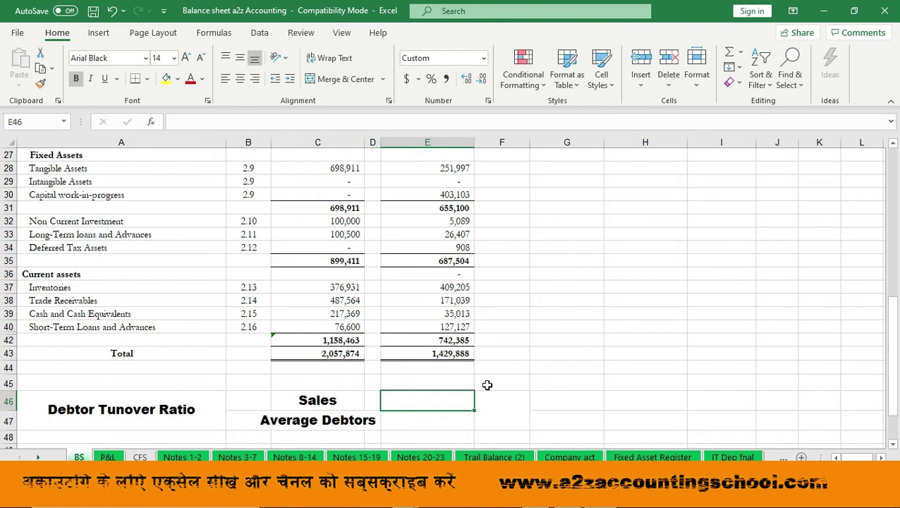
pyautogui.write('+')
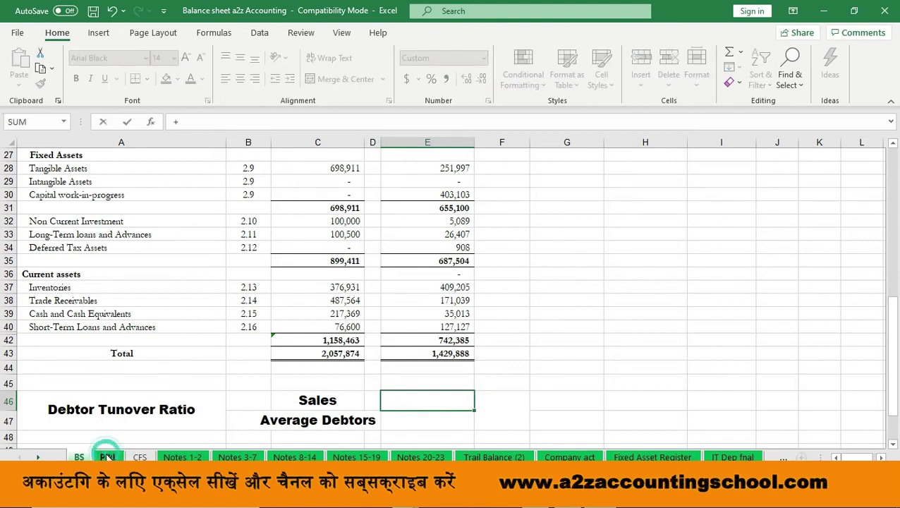
pyautogui.click(107, 457)
pyautogui.scroll(5, 451, 269)
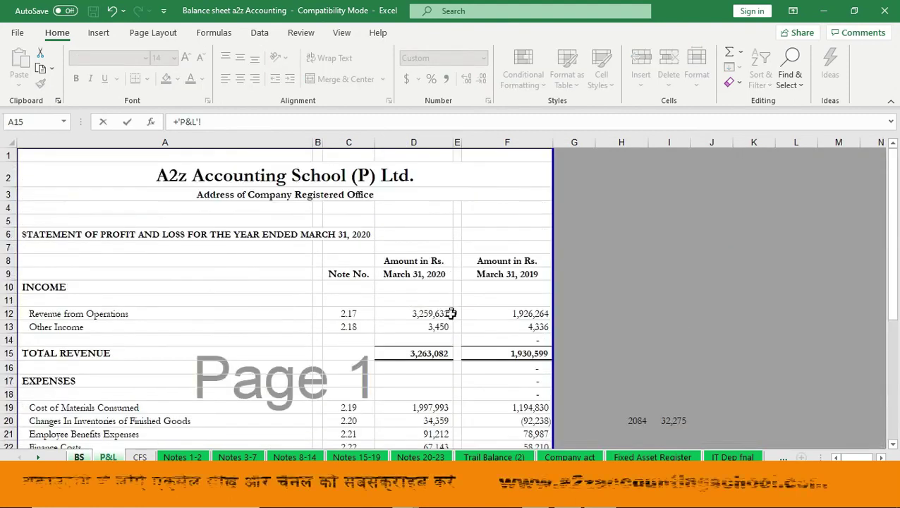
pyautogui.click(428, 312)
pyautogui.press('Return')
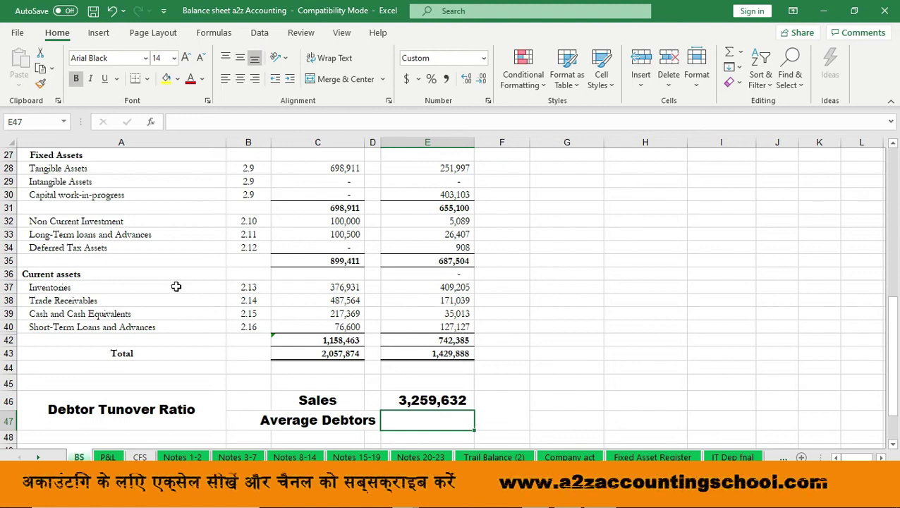
# Calculate Average Debtors in E47 from the two years' Inventories amounts with the formula +(C37+E37)/2.
pyautogui.click(434, 285)
pyautogui.click(345, 286)
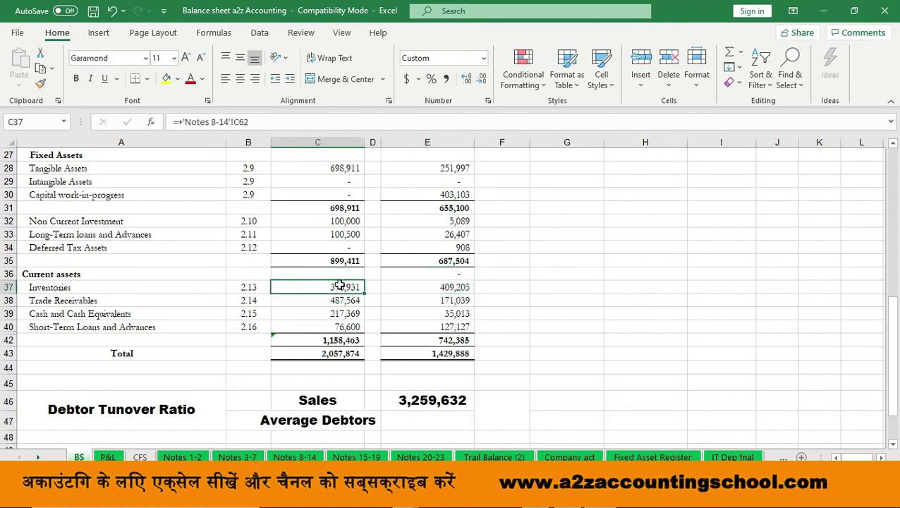
pyautogui.click(434, 419)
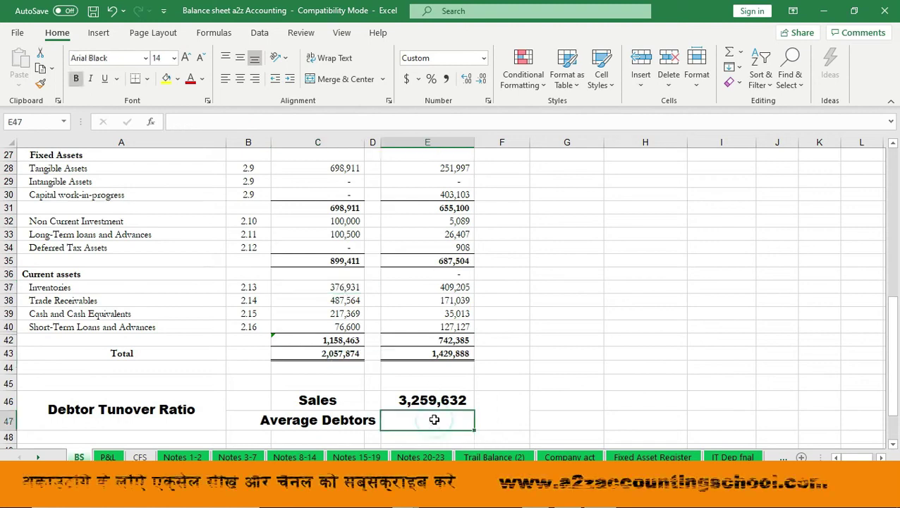
pyautogui.write('+(')
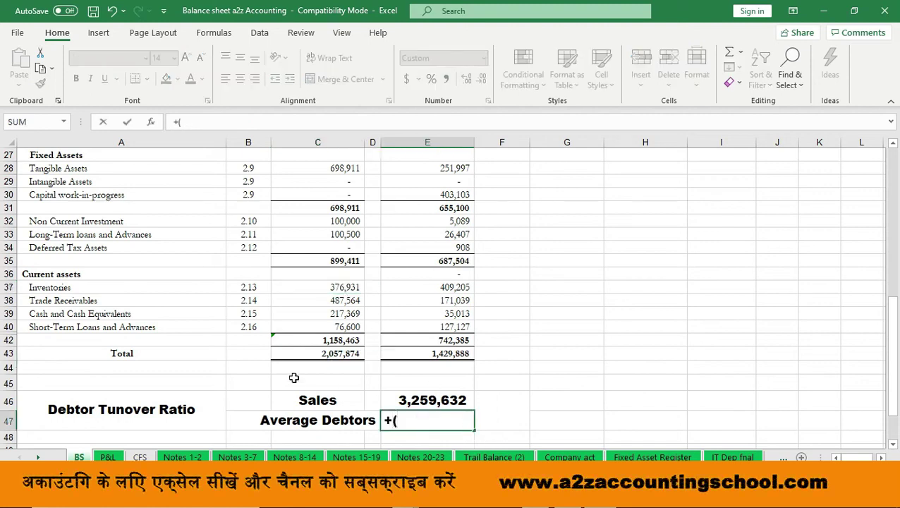
pyautogui.click(341, 287)
pyautogui.write('+')
pyautogui.click(414, 291)
pyautogui.write(')/2')
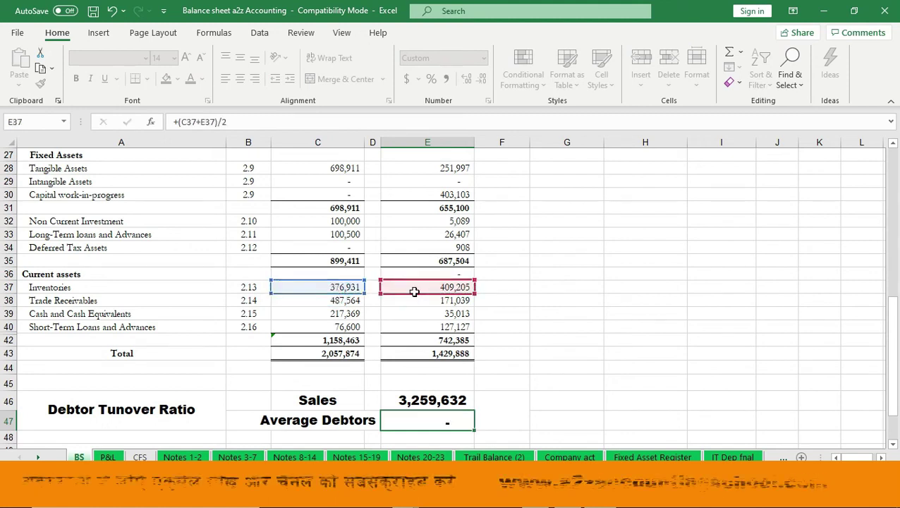
pyautogui.press('Return')
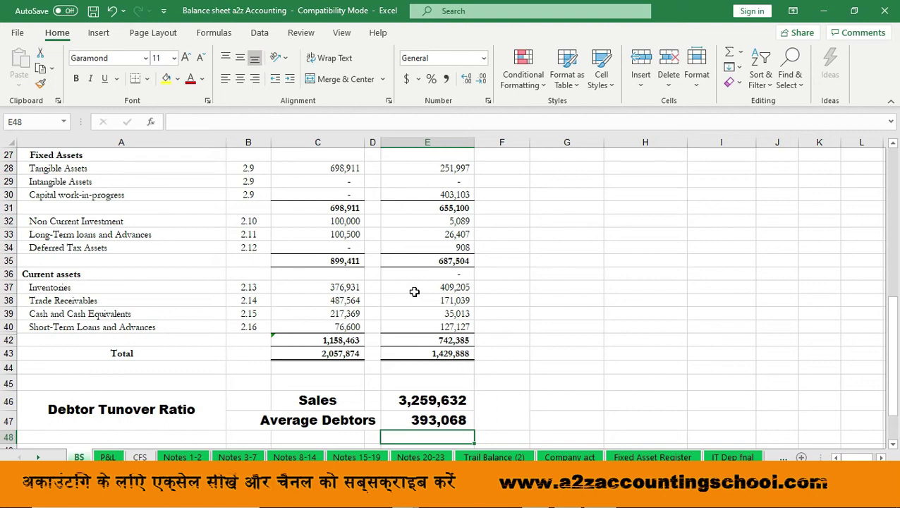
# Calculate the debtor turnover ratio in merged cell F46 by dividing Sales by Average Debtors, using +E46/E47.
pyautogui.press('Up')
pyautogui.press('Right')
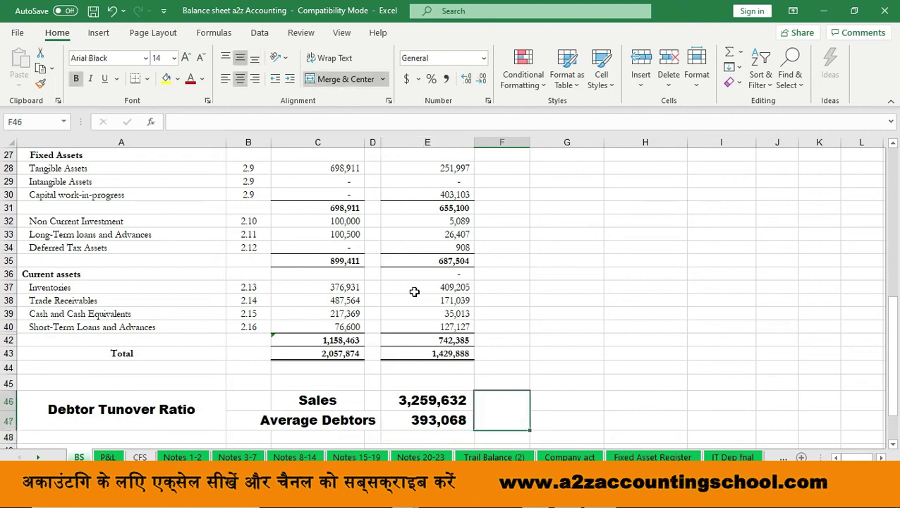
pyautogui.write('+')
pyautogui.press('Left')
pyautogui.press('Up')
pyautogui.write('/')
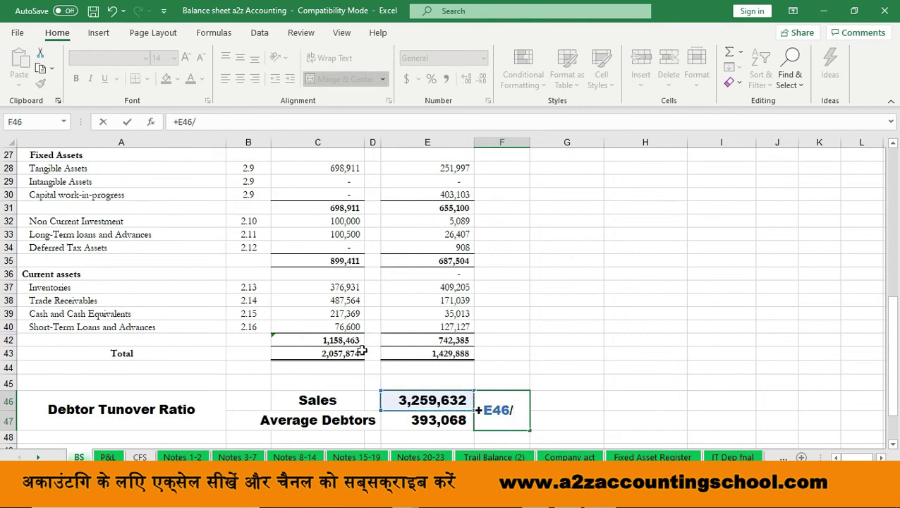
pyautogui.click(429, 420)
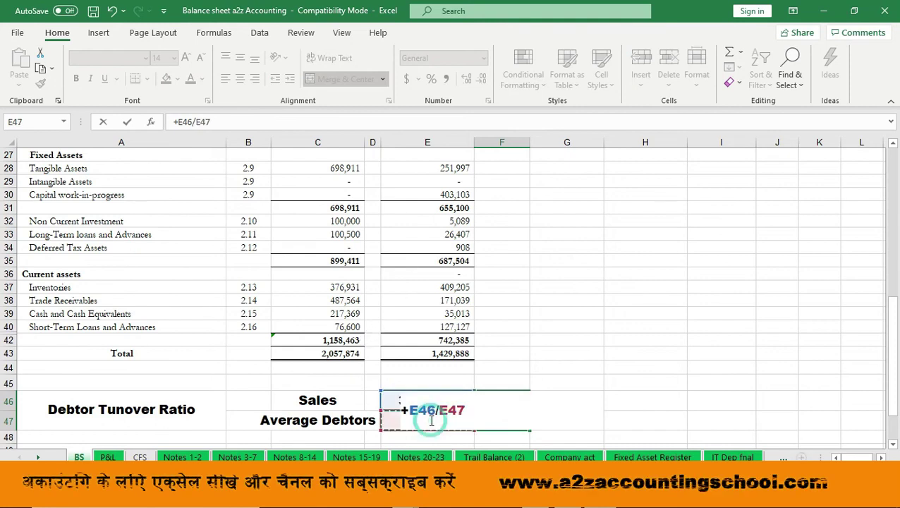
pyautogui.press('Return')
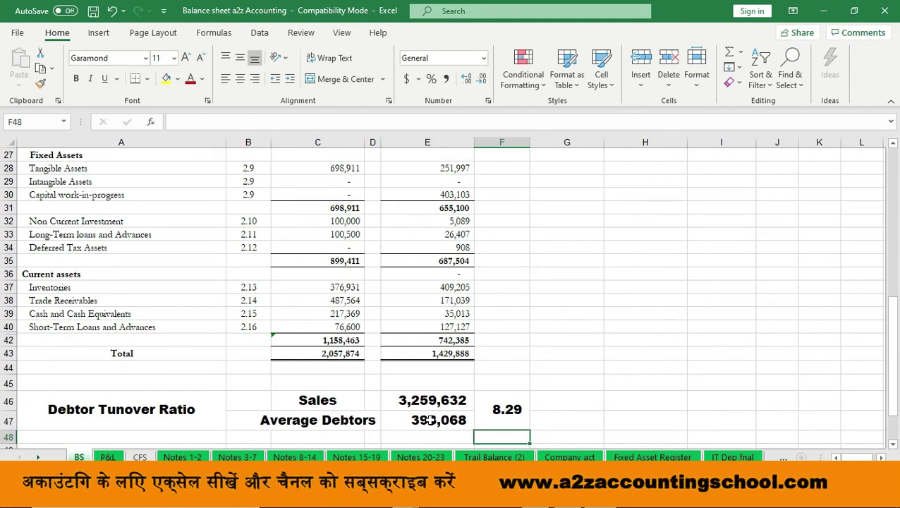
# Replace the denominator label in C51 of the Average Collection Period section with a link to the Debtor Tunover Ratio title in A46.
pyautogui.press('Down')
pyautogui.press('Down')
pyautogui.press('Down')
pyautogui.press('Down')
pyautogui.click(430, 420)
pyautogui.press('Left')
pyautogui.press('Left')
pyautogui.press('Left')
pyautogui.press('Left')
pyautogui.press('Up')
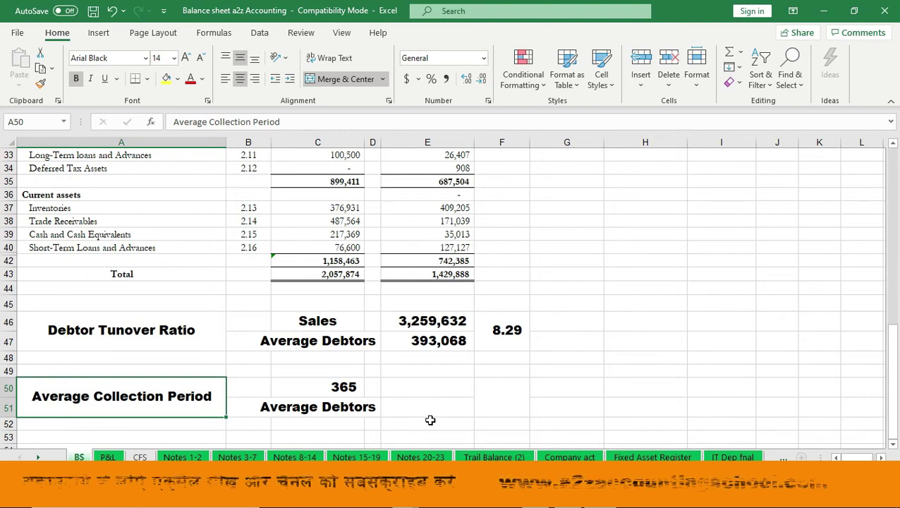
pyautogui.press('Right')
pyautogui.press('Right')
pyautogui.press('Up')
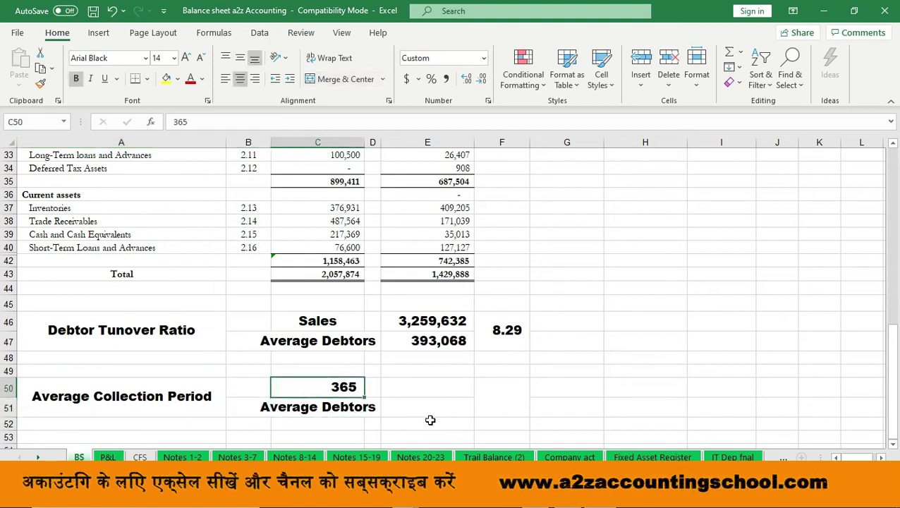
pyautogui.press('Down')
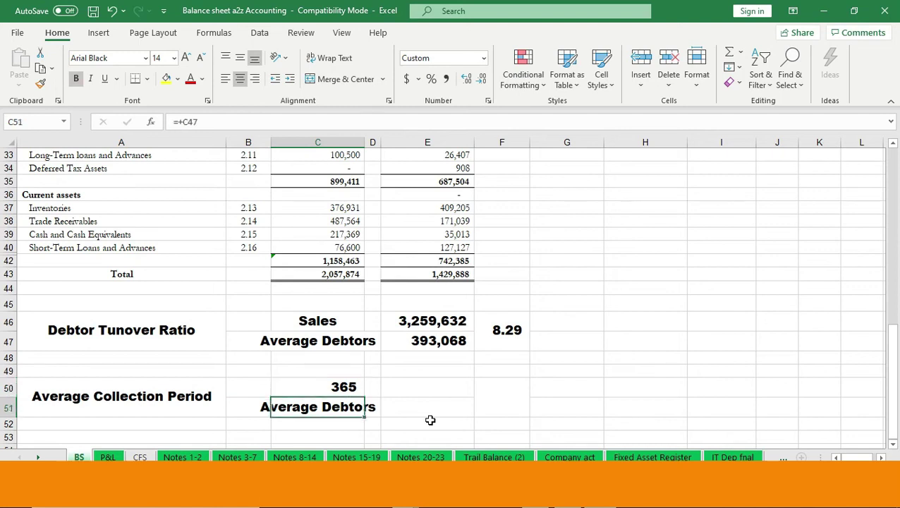
pyautogui.write('+')
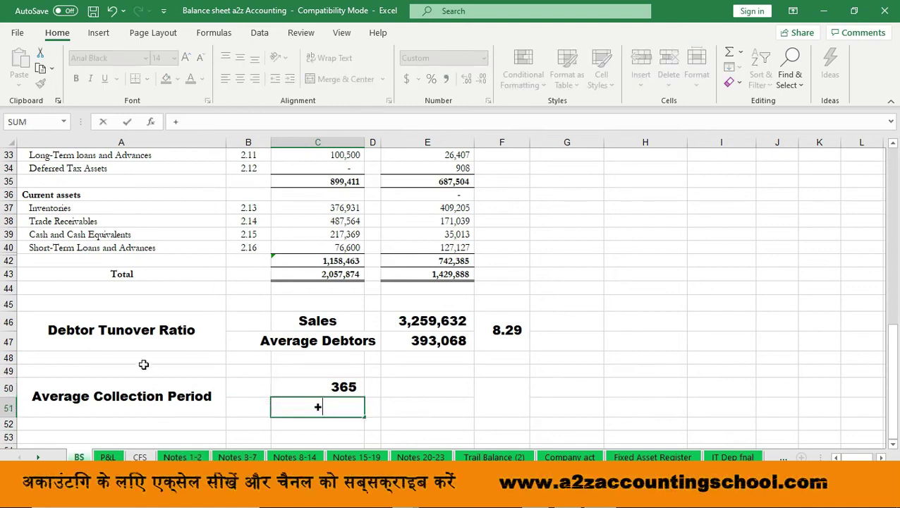
pyautogui.click(120, 331)
pyautogui.press('Return')
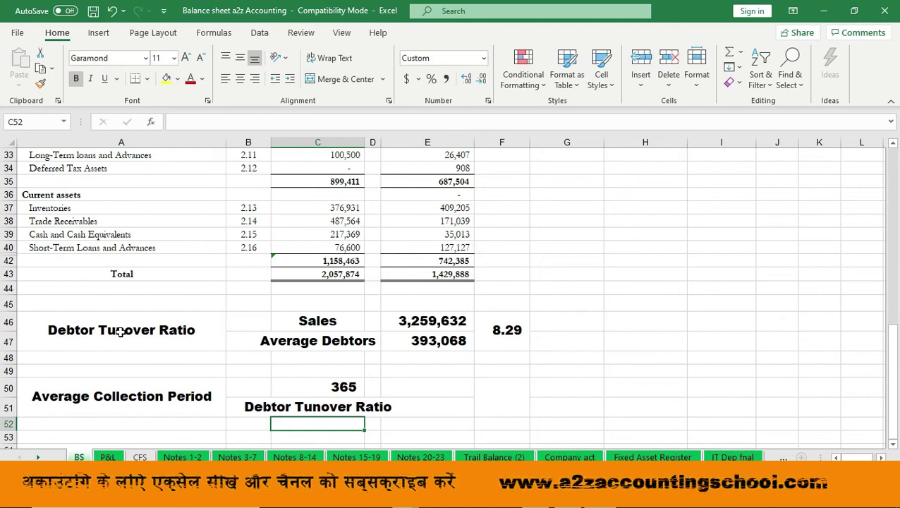
# Enter 365 in E50 and 8.29 in E51 as the Average Collection Period inputs.
pyautogui.press('Up')
pyautogui.press('Right')
pyautogui.press('Up')
pyautogui.press('Right')
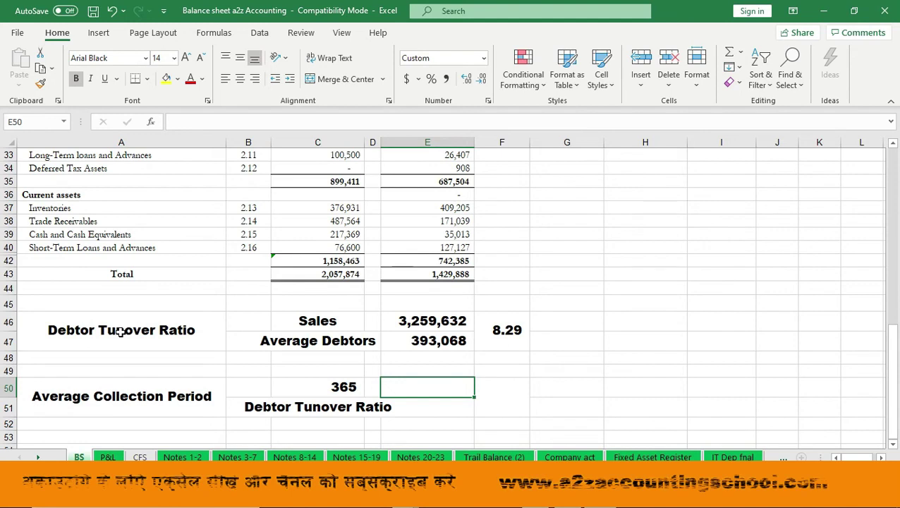
pyautogui.write('365')
pyautogui.press('Return')
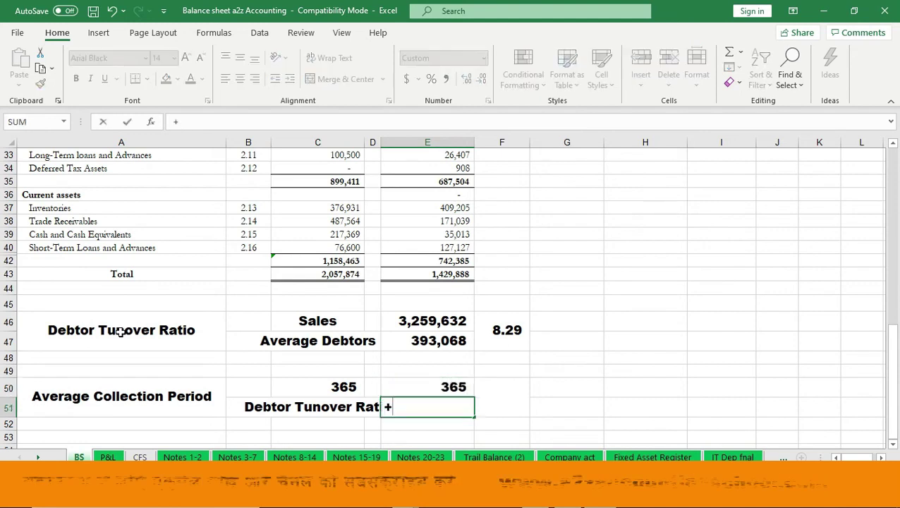
pyautogui.write('8.2')
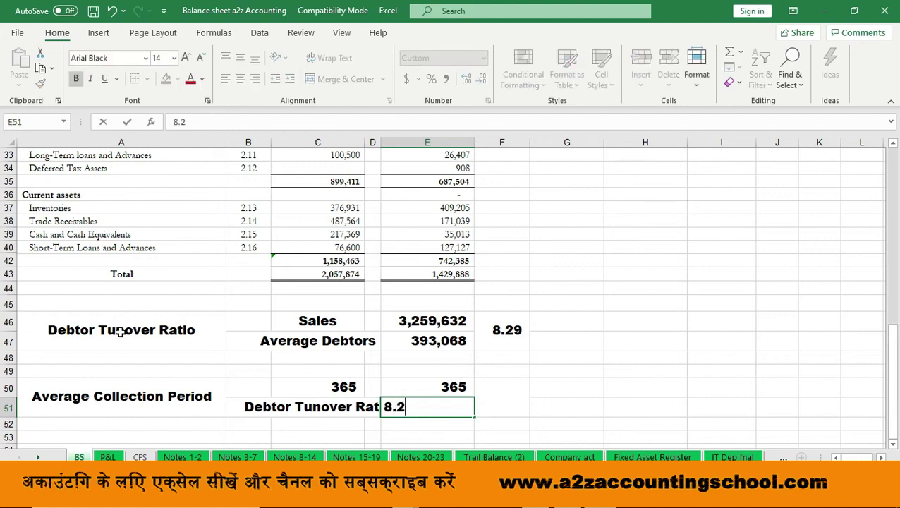
pyautogui.press('Return')
# Display the debtor turnover ratio value in E51 with two decimal places.
pyautogui.press('Up')
pyautogui.press('Up')
pyautogui.press('Down')
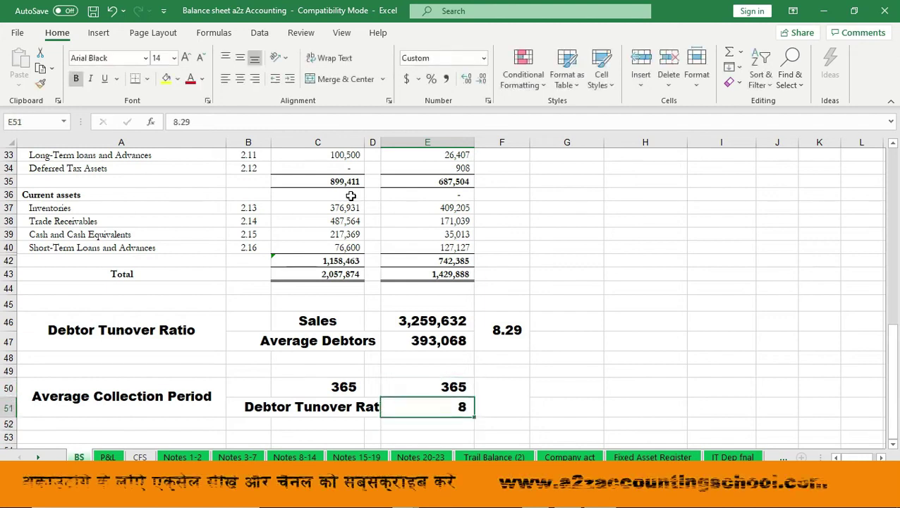
pyautogui.click(467, 79)
pyautogui.click(467, 79)
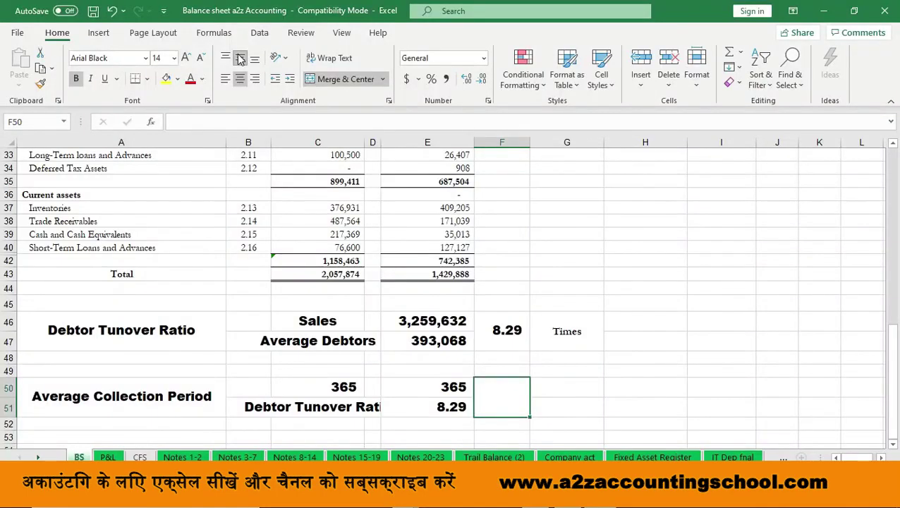
# Calculate the average collection period in merged cell F50 with the formula +E50/E51.
pyautogui.write('+')
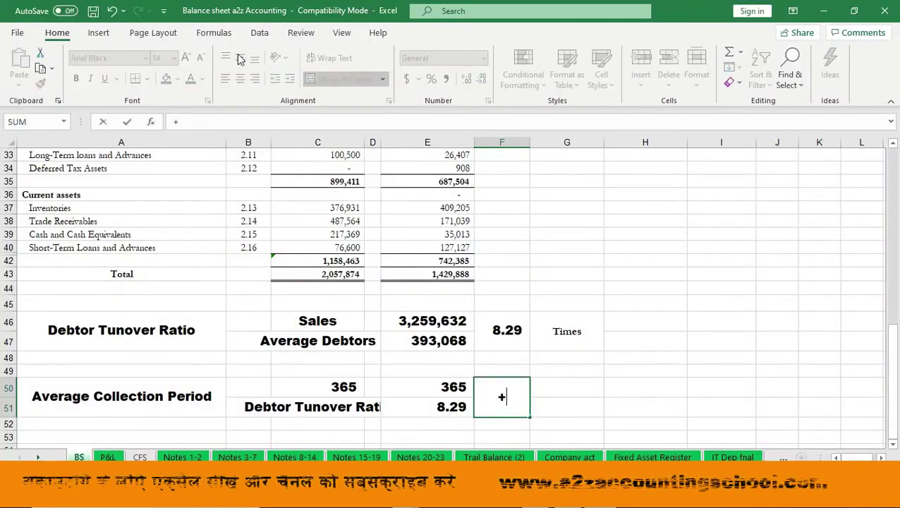
pyautogui.press('Left')
pyautogui.press('Down')
pyautogui.press('Up')
pyautogui.write('/')
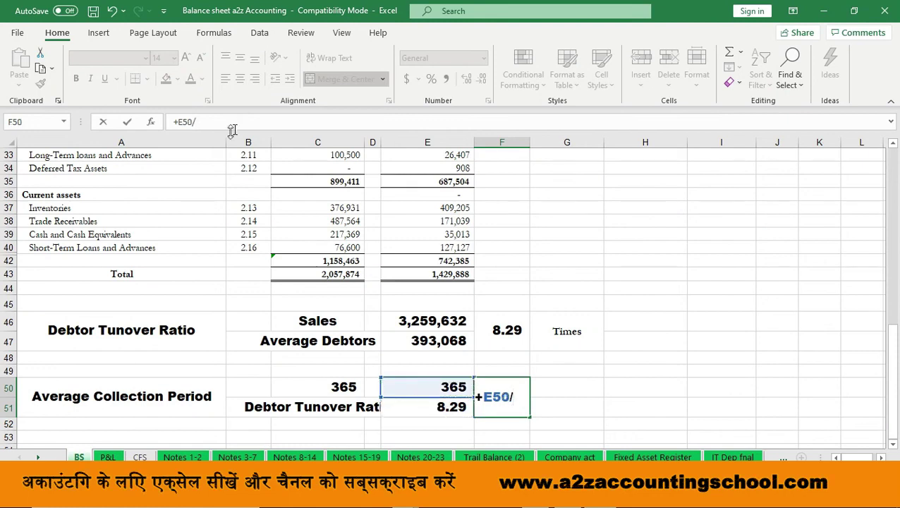
pyautogui.click(423, 405)
pyautogui.press('Return')
pyautogui.press('Up')
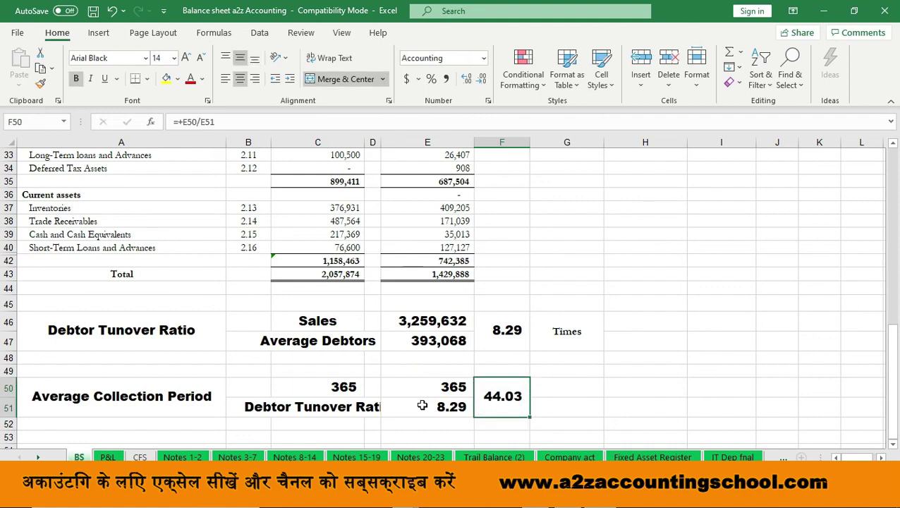
# Copy the Times label from G46 to G50 beside the collection period result and change its text to Days.
pyautogui.press('Right')
pyautogui.press('Up')
pyautogui.press('Up')
pyautogui.press('Up')
pyautogui.press('Up')
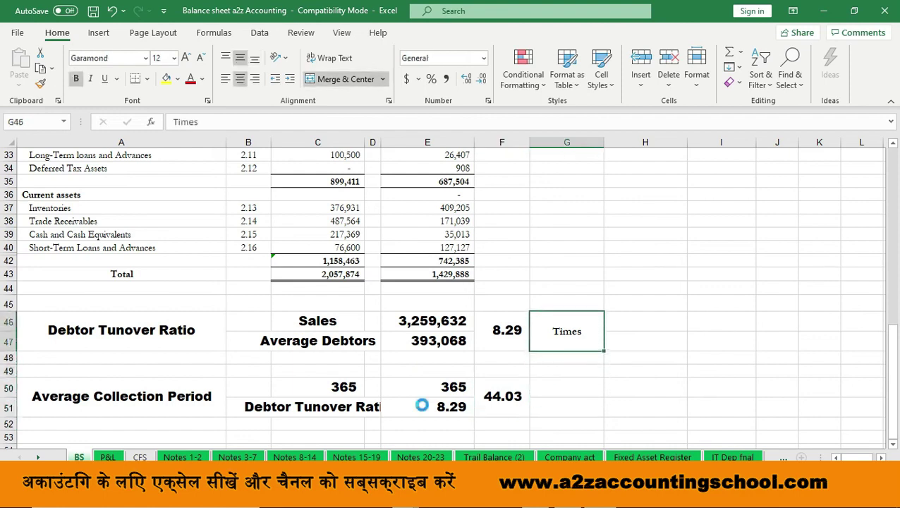
pyautogui.hotkey('ctrl', 'c')
pyautogui.press('Down')
pyautogui.press('Down')
pyautogui.press('Down')
pyautogui.hotkey('ctrl', 'v')
pyautogui.press('Escape')
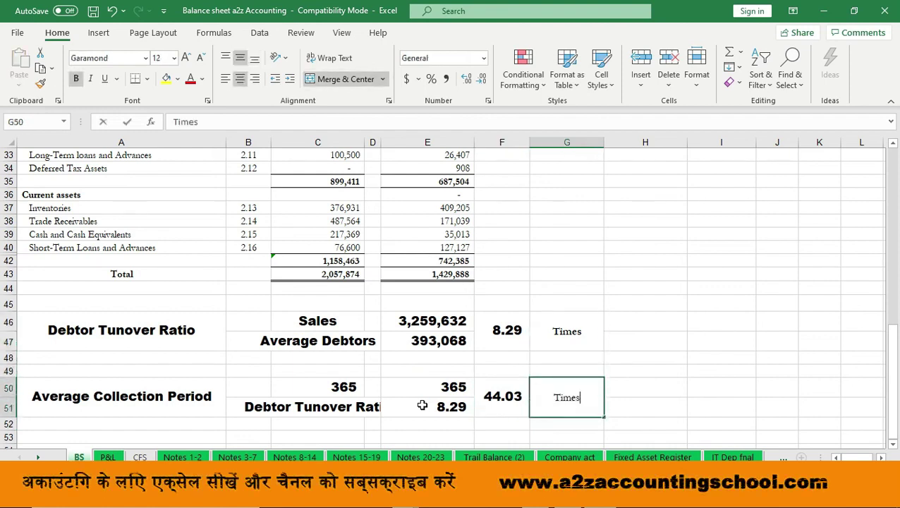
pyautogui.write('Days')
pyautogui.press('Return')
# Increase the font size of the Days label in G50 and the Times label in G46 to 14.
pyautogui.press('Up')
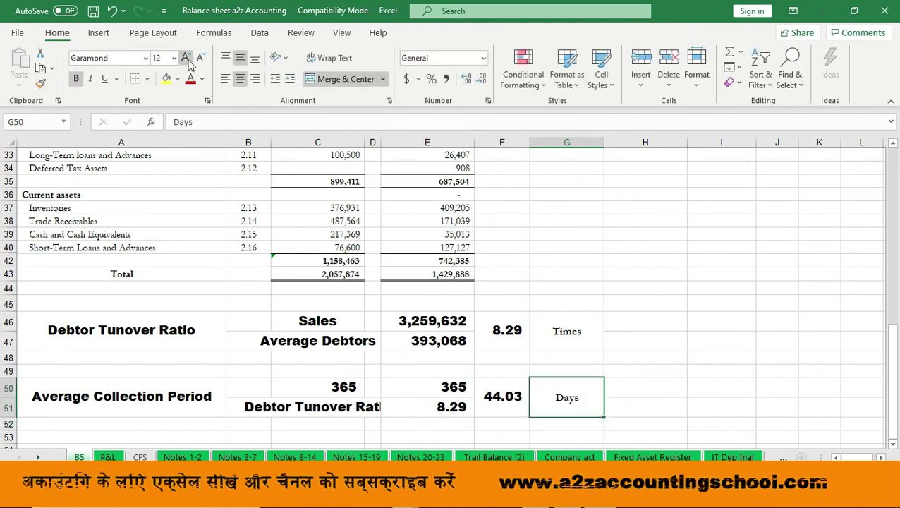
pyautogui.click(553, 341)
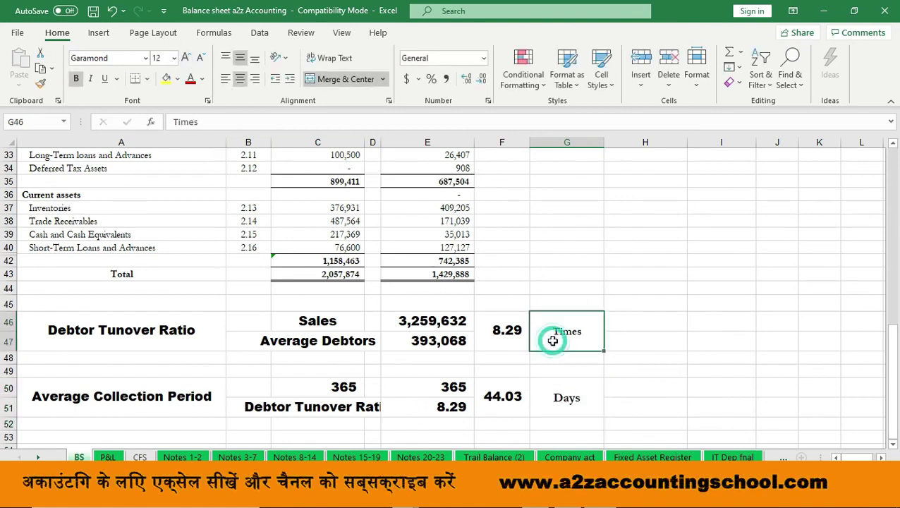
pyautogui.click(185, 58)
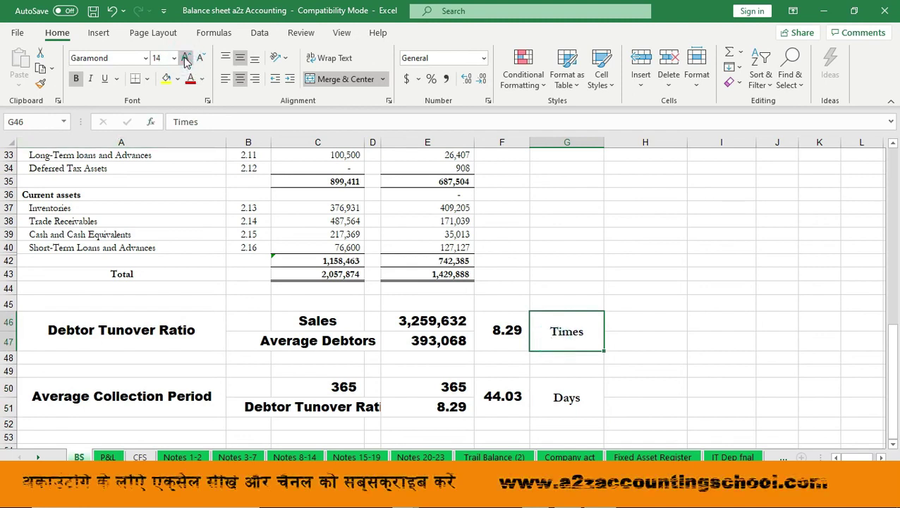